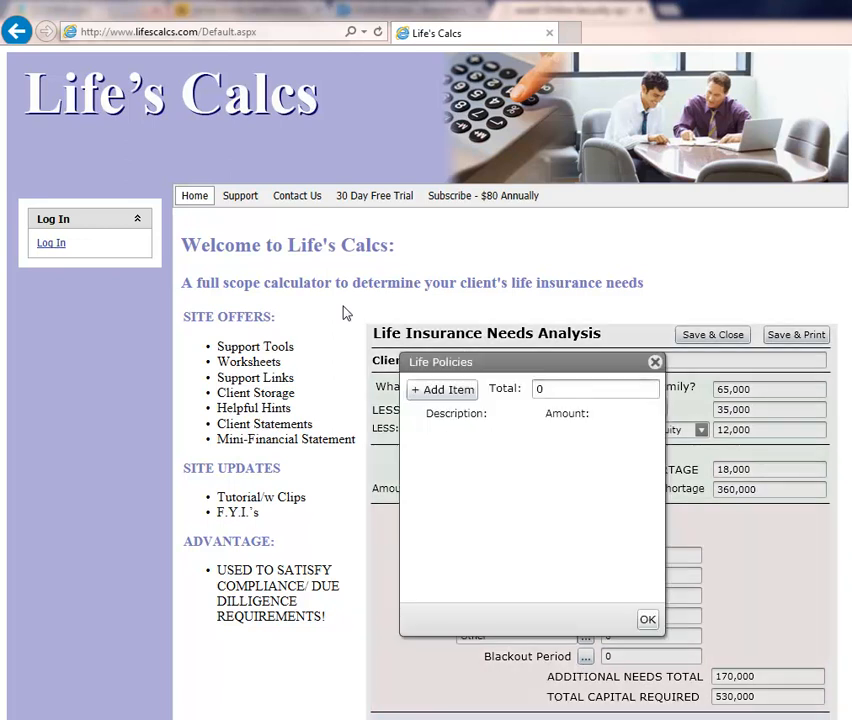
# - Add an item described as "Work Term Policy" with an amount of 100,000 to the life policies
pyautogui.click(460, 394)
pyautogui.click(476, 432)
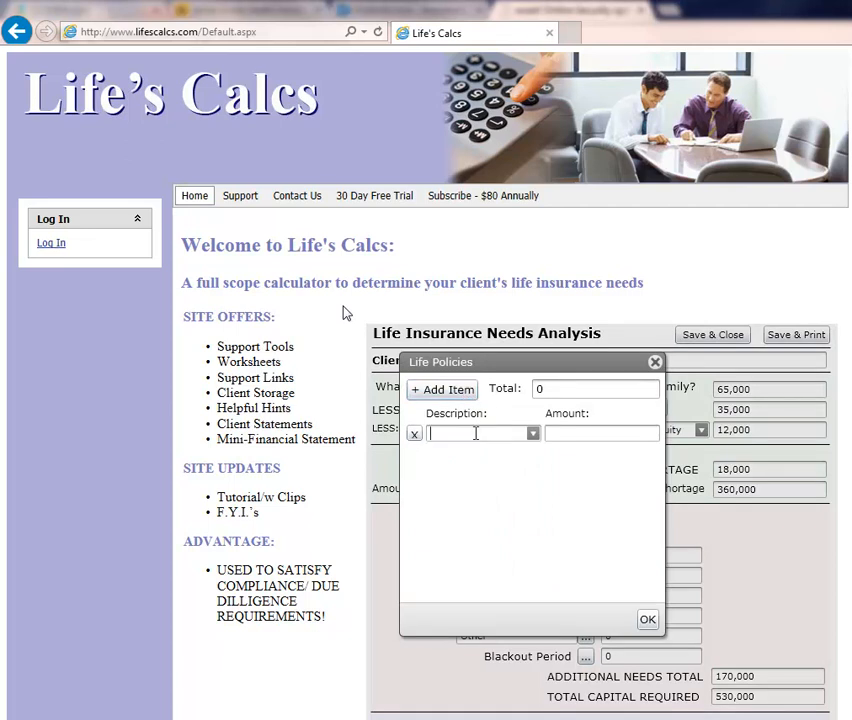
pyautogui.write('Work Term Policy')
pyautogui.click(561, 436)
pyautogui.write('1000000')
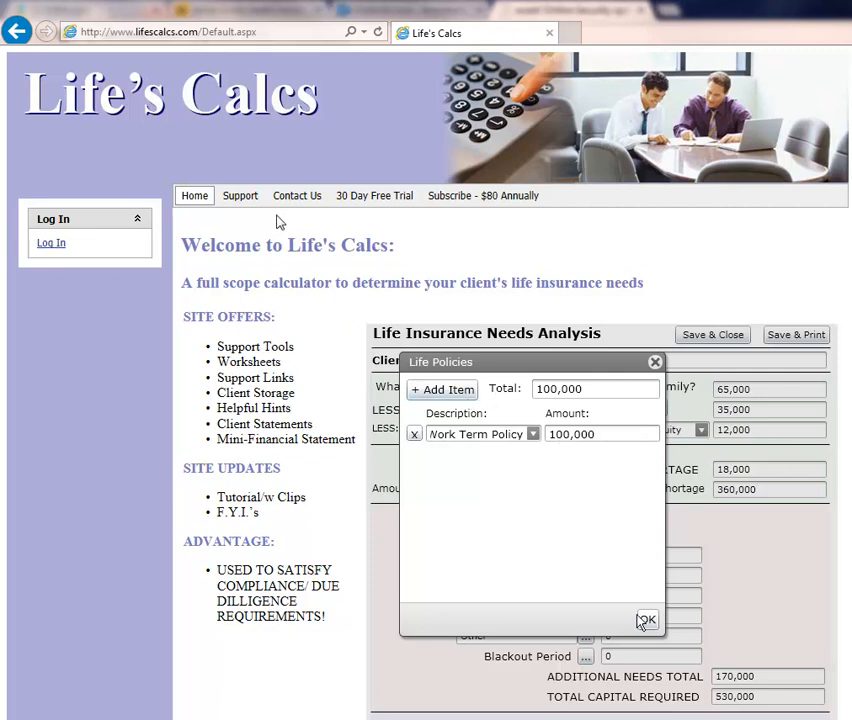
# - Add a second life policy described as "Whole Life" with an amount of 50,000 and accept the policy list
pyautogui.click(436, 390)
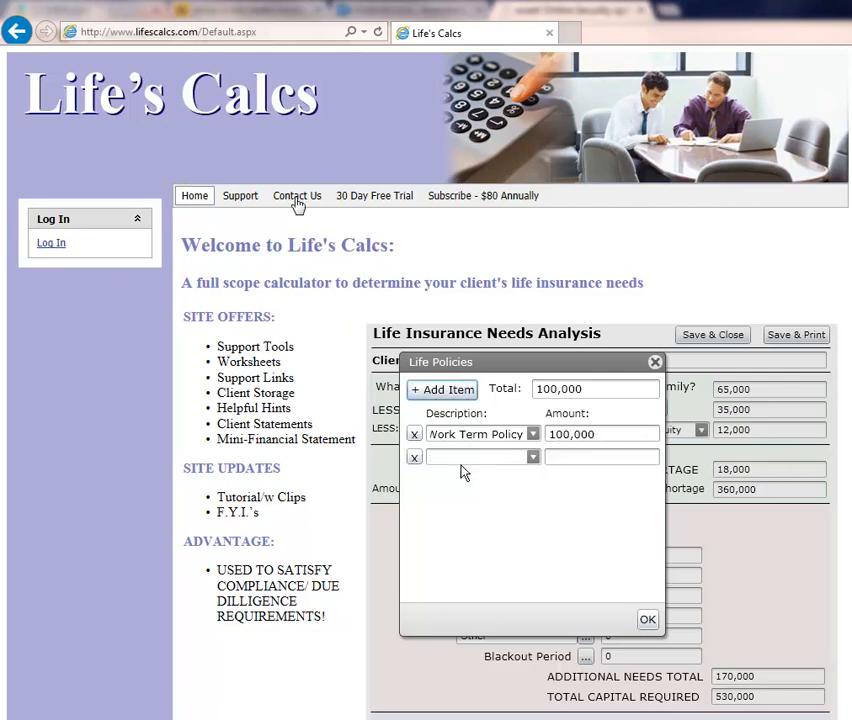
pyautogui.click(460, 457)
pyautogui.write('Whole Life')
pyautogui.click(590, 453)
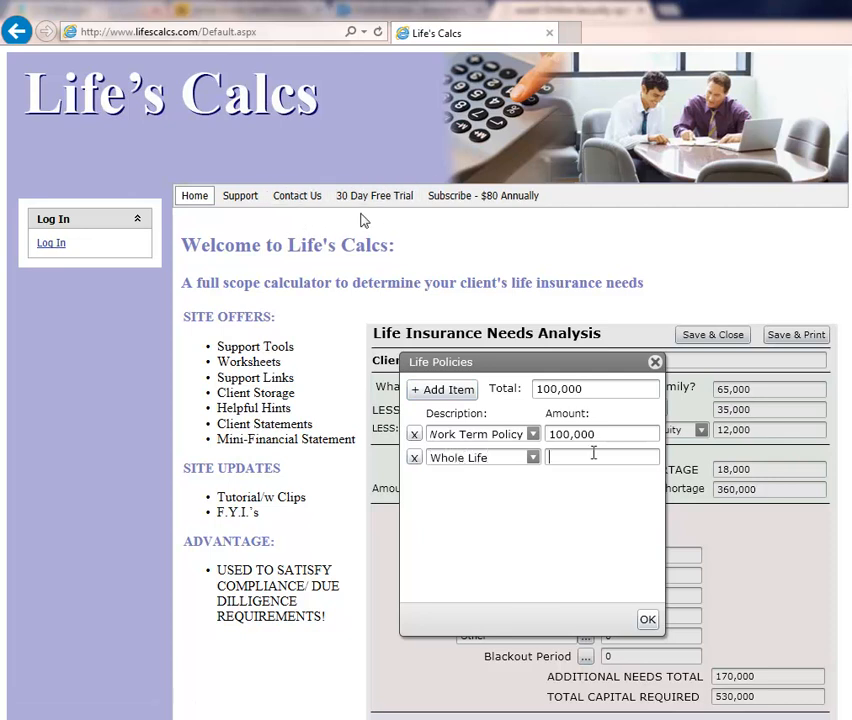
pyautogui.write('500000')
pyautogui.click(645, 619)
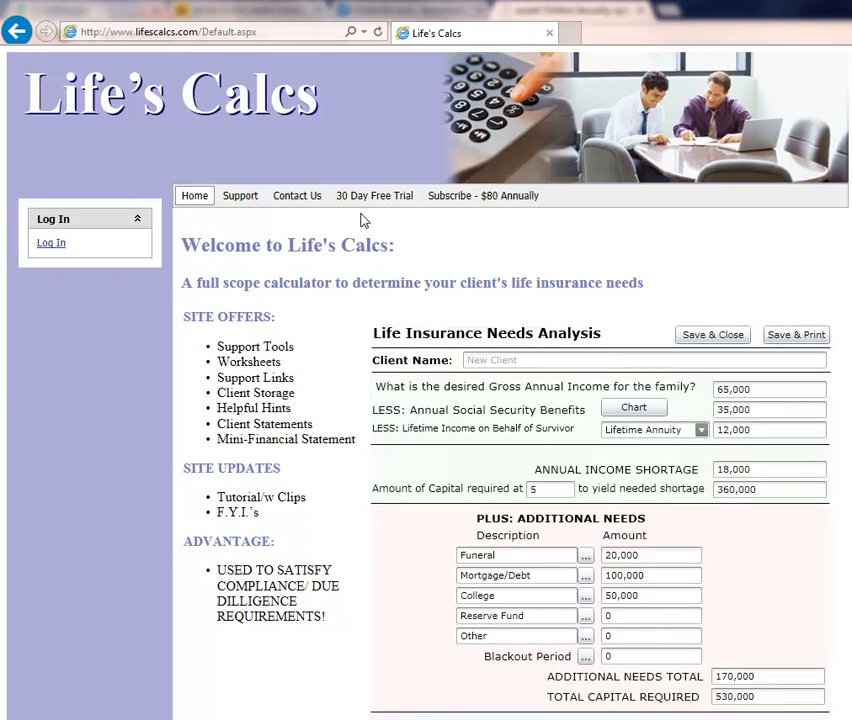
# - Add a 401(k) item of 65,000 to the retirement funds and accept the entry
pyautogui.click(449, 389)
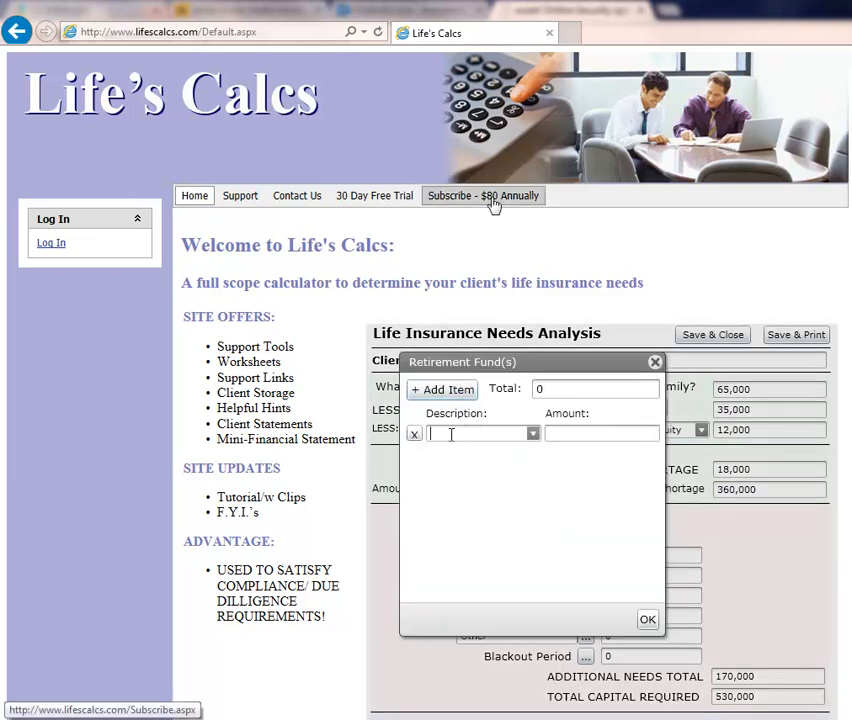
pyautogui.write('401')
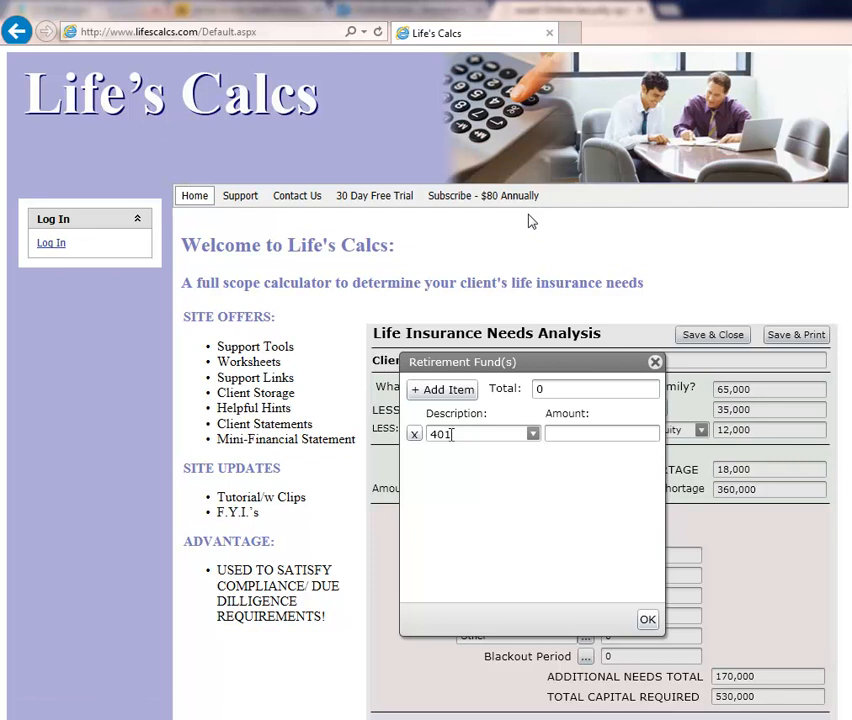
pyautogui.write('(k)')
pyautogui.press('Tab')
pyautogui.write('65,000')
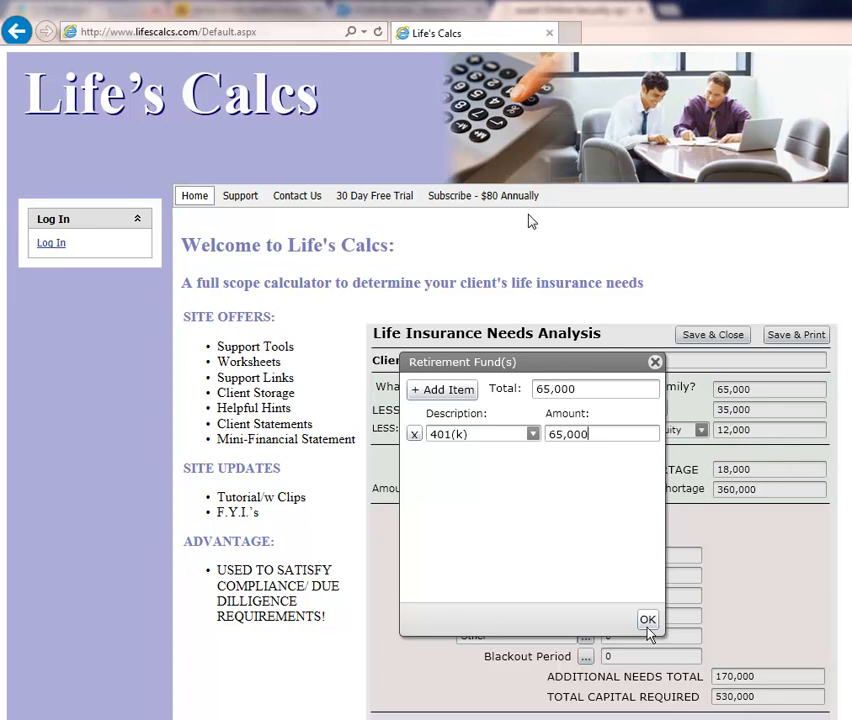
pyautogui.click(648, 621)
# - Add a savings asset item described as "Savings" with an amount of 10,000 and accept it
pyautogui.click(586, 718)
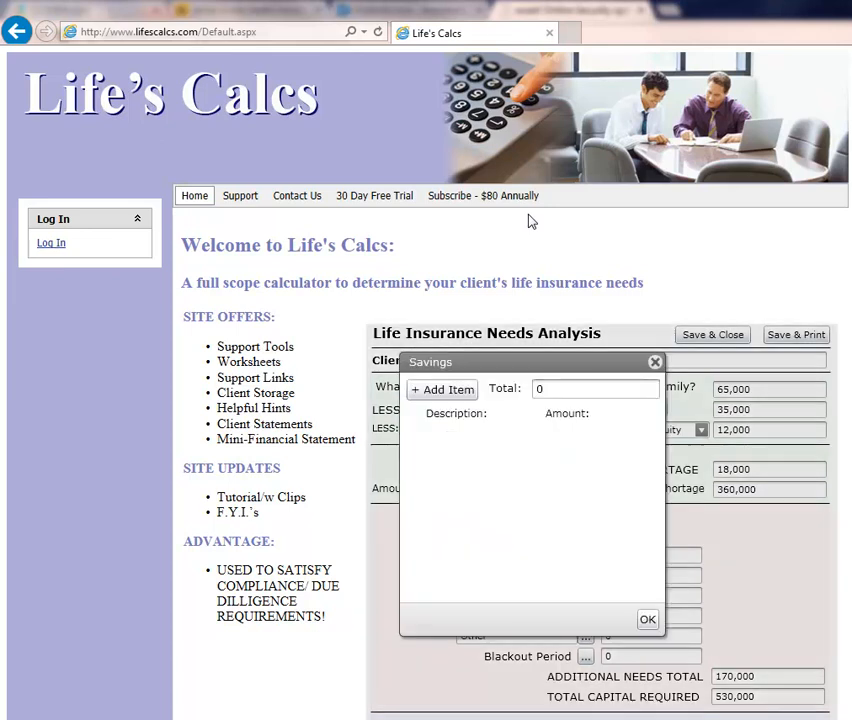
pyautogui.click(449, 392)
pyautogui.write('Savings')
pyautogui.press('Tab')
pyautogui.write('10000')
pyautogui.scroll(-1, 651, 562)
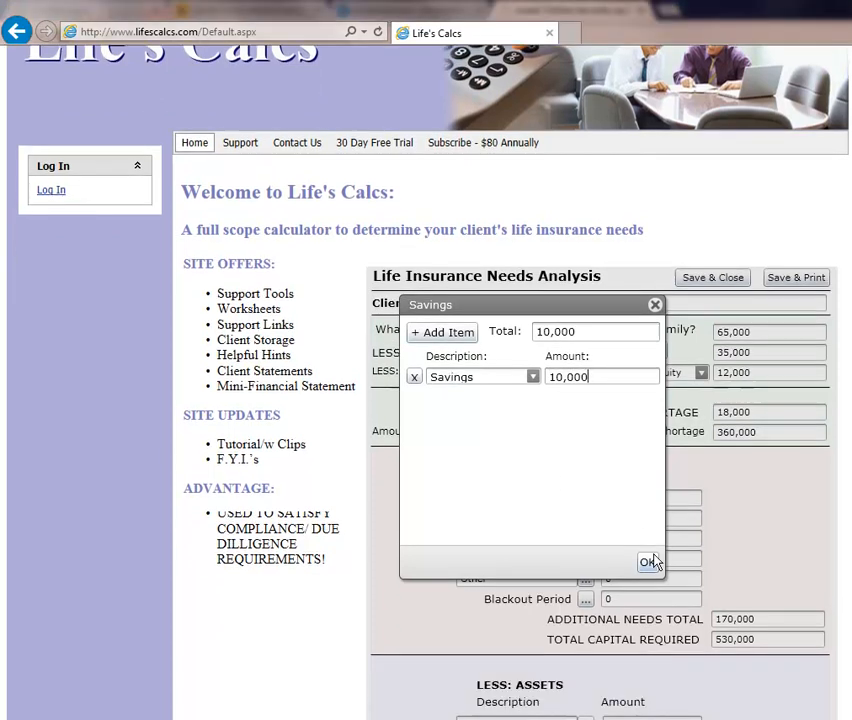
pyautogui.click(651, 562)
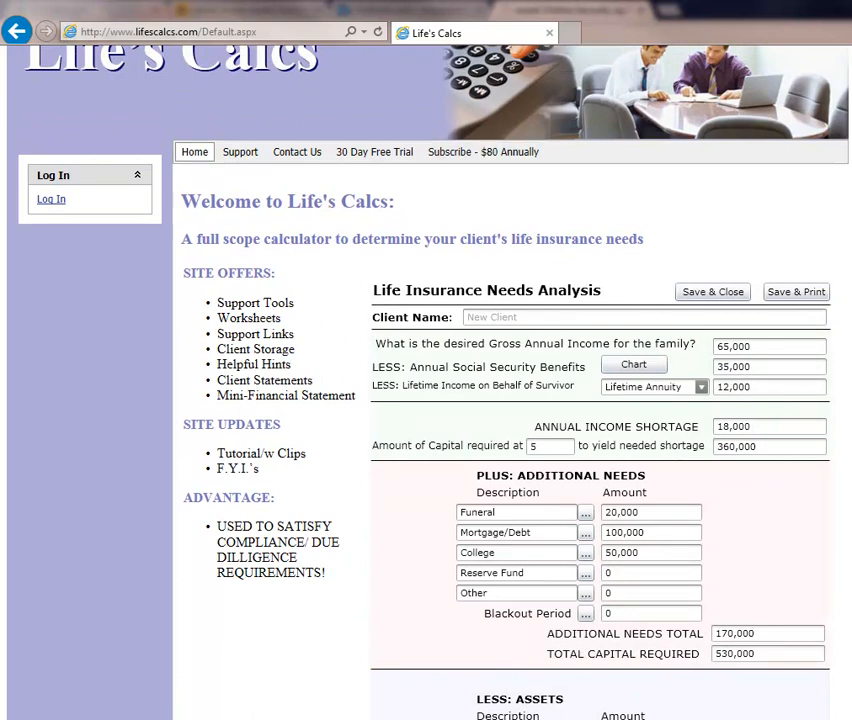
# - Log in to the account and go to page 6 of the client list
pyautogui.click(52, 201)
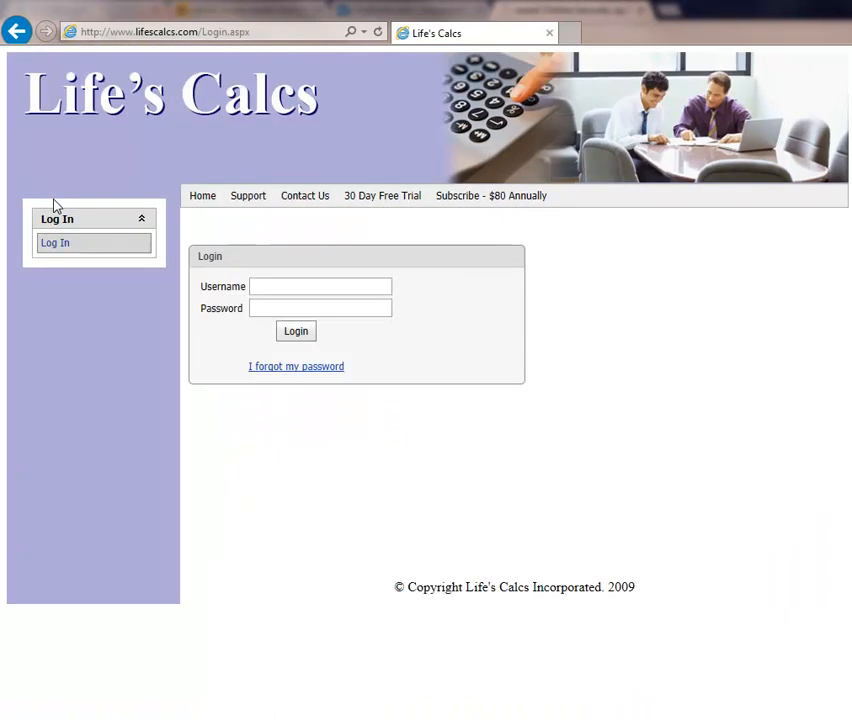
pyautogui.click(298, 288)
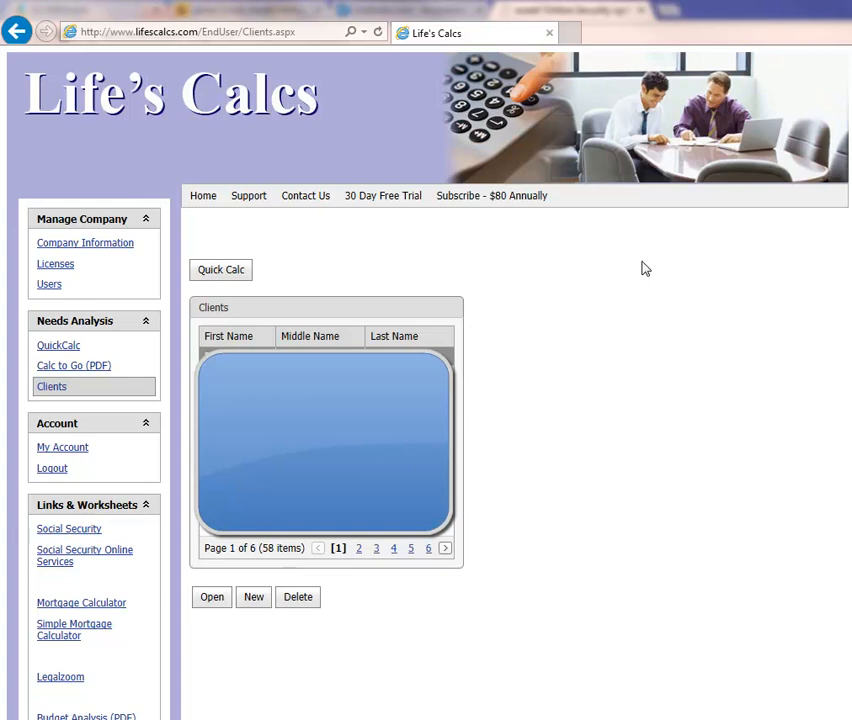
pyautogui.click(431, 548)
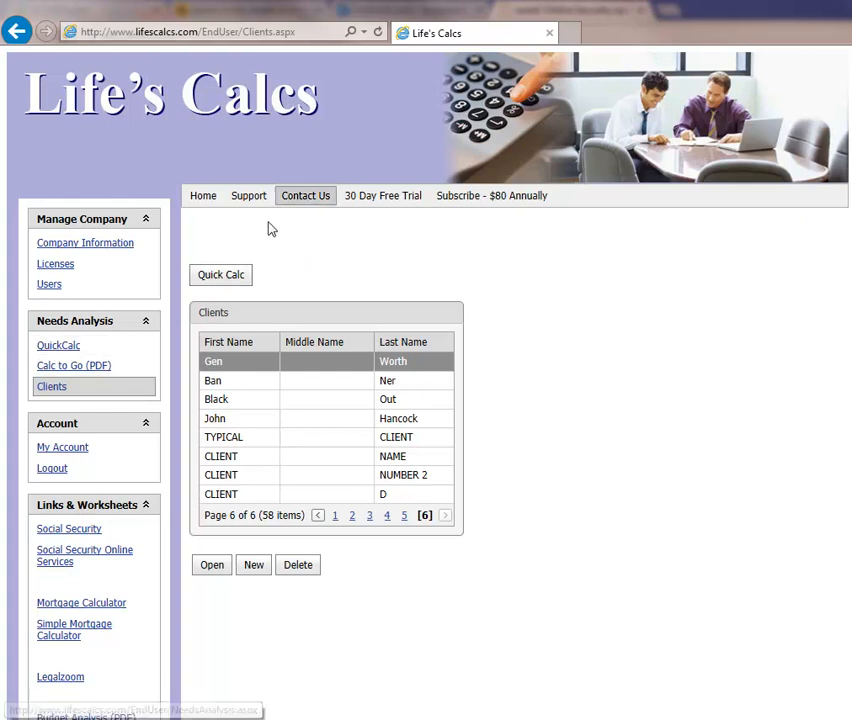
# - Start a Quick Calc needs analysis for "Client Alpha" with a desired gross annual family income of 60,000
pyautogui.click(216, 279)
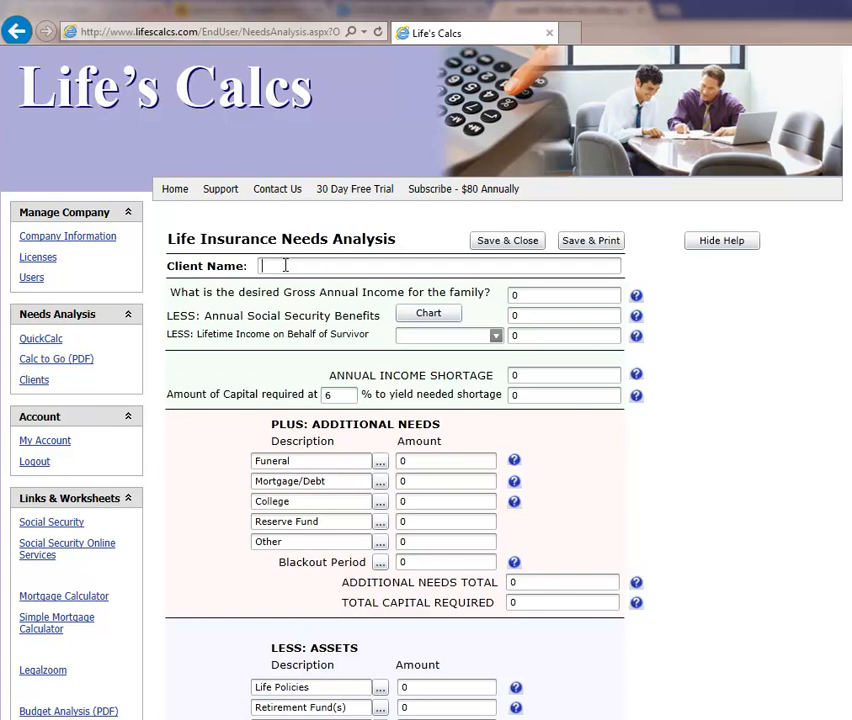
pyautogui.write('Client Alpha')
pyautogui.click(516, 315)
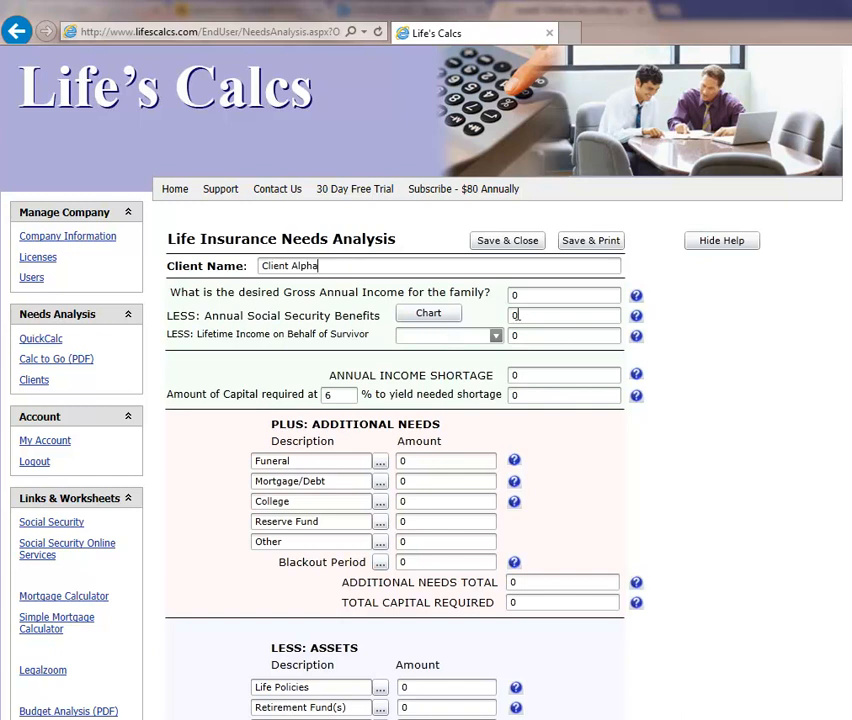
pyautogui.click(548, 296)
pyautogui.write('600000')
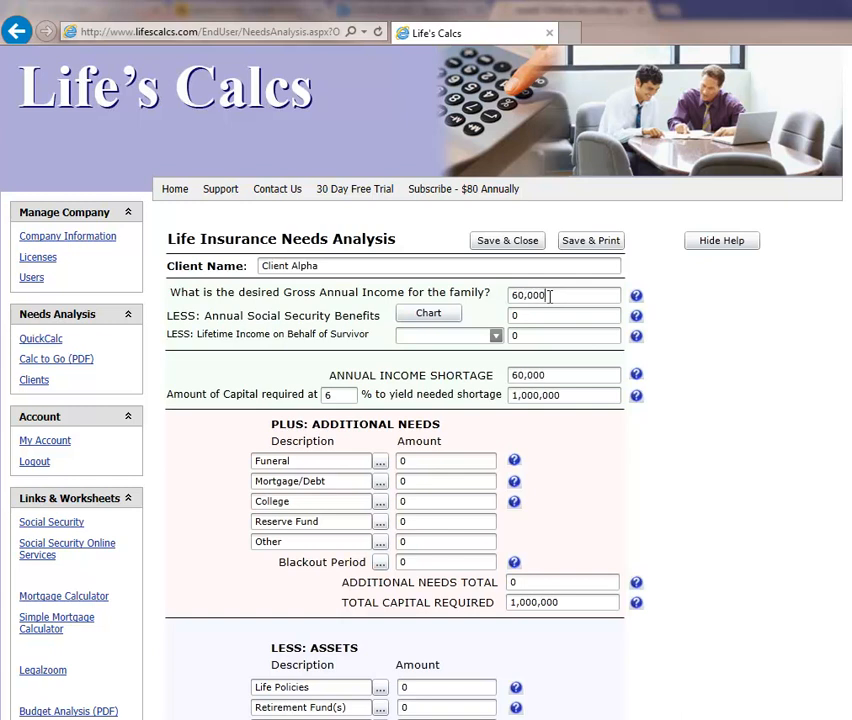
# - Consult the Social Security benefits chart and set the annual Social Security benefits to 32,000
pyautogui.click(536, 316)
pyautogui.click(426, 318)
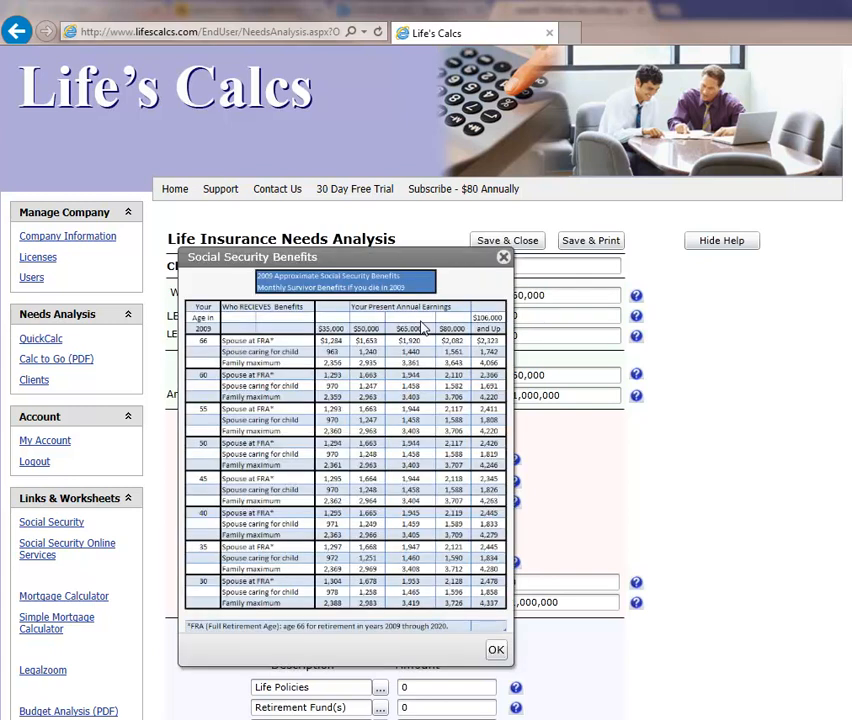
pyautogui.click(504, 259)
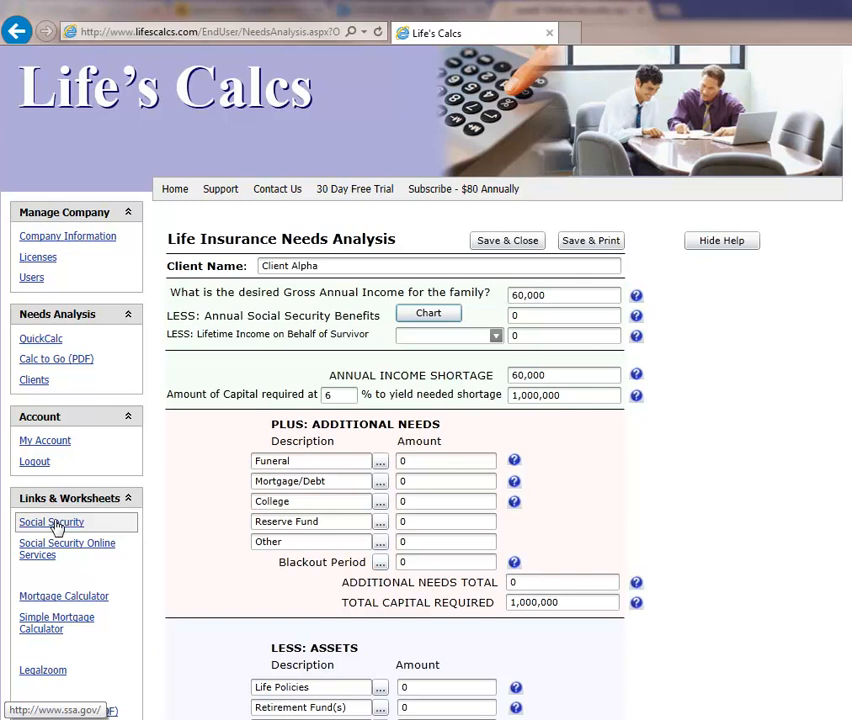
pyautogui.click(580, 315)
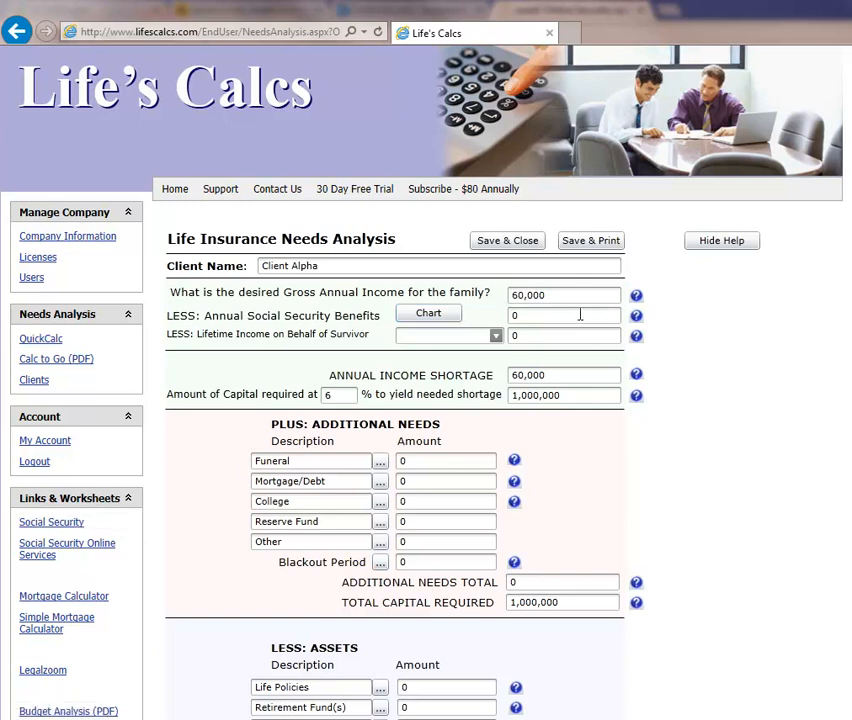
pyautogui.press('BackSpace')
pyautogui.write('320000')
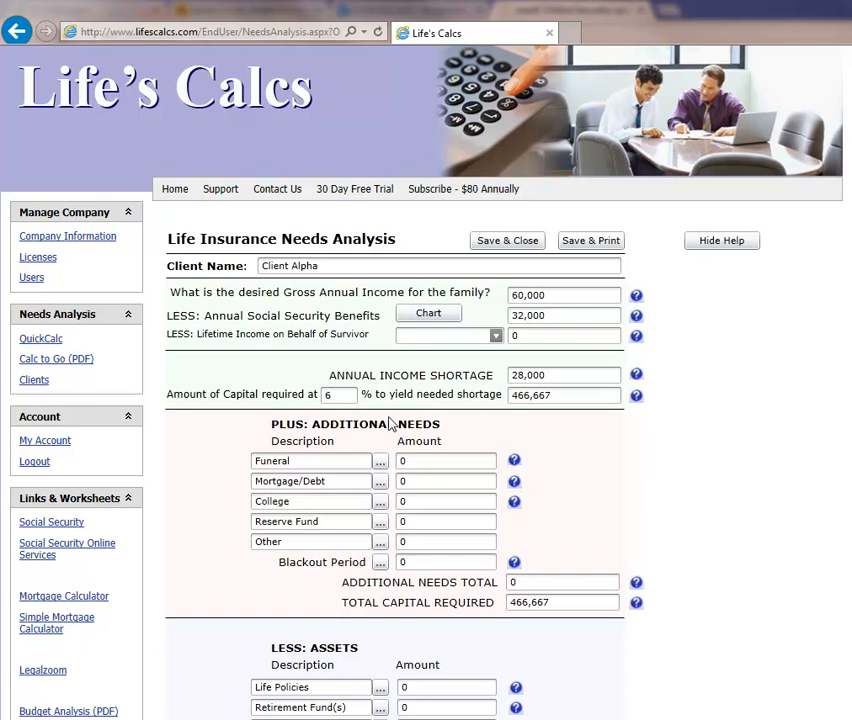
# - Set the percentage rate for the capital required to yield the income shortage to 3
pyautogui.click(348, 396)
pyautogui.press('BackSpace')
pyautogui.write('3')
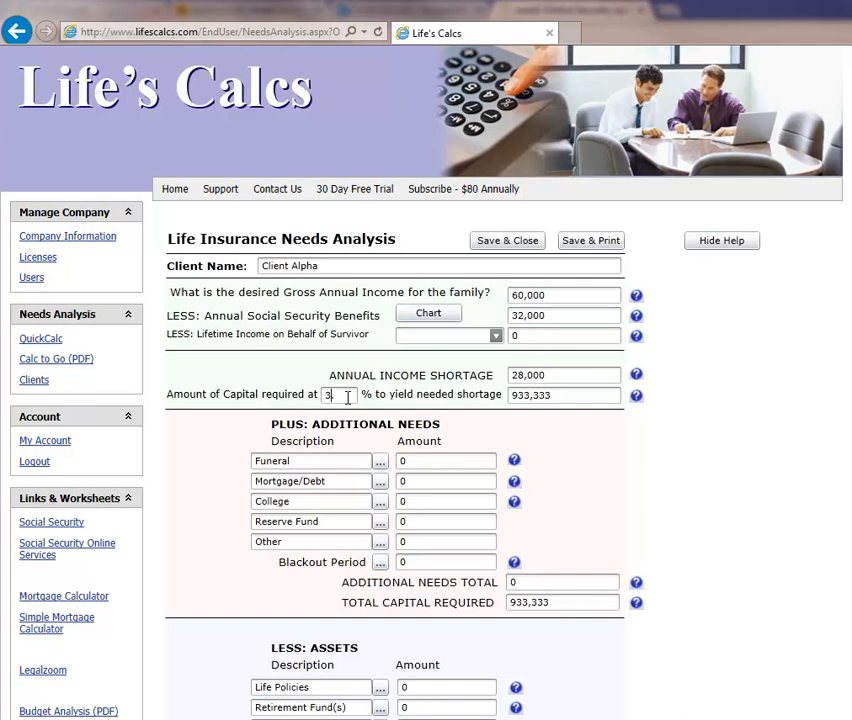
pyautogui.write('.')
pyautogui.write('.')
pyautogui.press('BackSpace')
pyautogui.write('.')
pyautogui.press('BackSpace')
pyautogui.write('.')
# - Enter the additional needs: 10,000 for the funeral, 290,000 for mortgage/debt and 30,000 for college
pyautogui.click(433, 461)
pyautogui.write('100000')
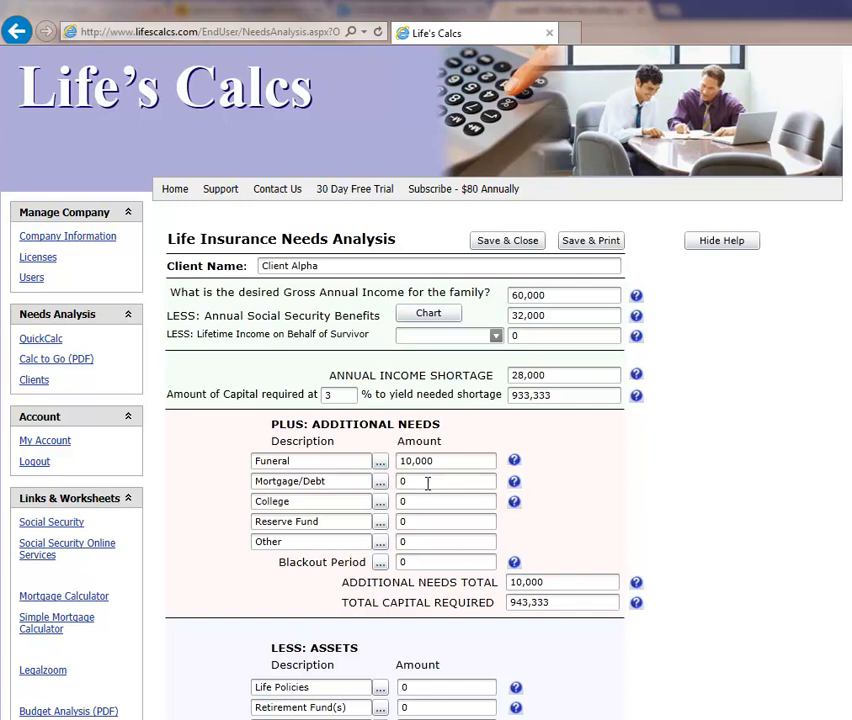
pyautogui.click(428, 483)
pyautogui.write('290,000')
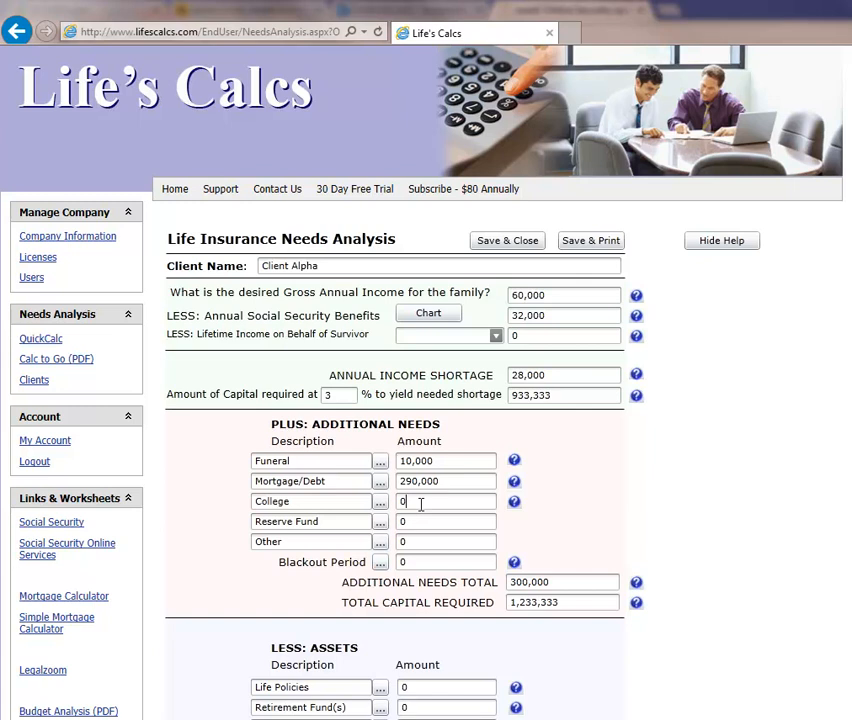
pyautogui.write('300000')
# - Read the help explanation for the annual income shortage, then hide the help icons and show them again
pyautogui.scroll(-2, 650, 420)
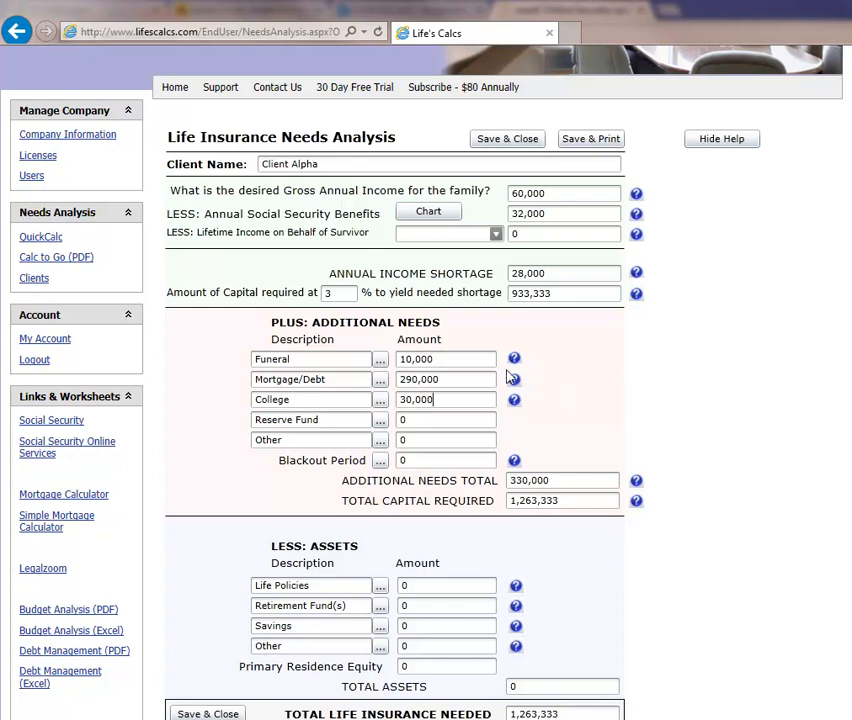
pyautogui.click(636, 274)
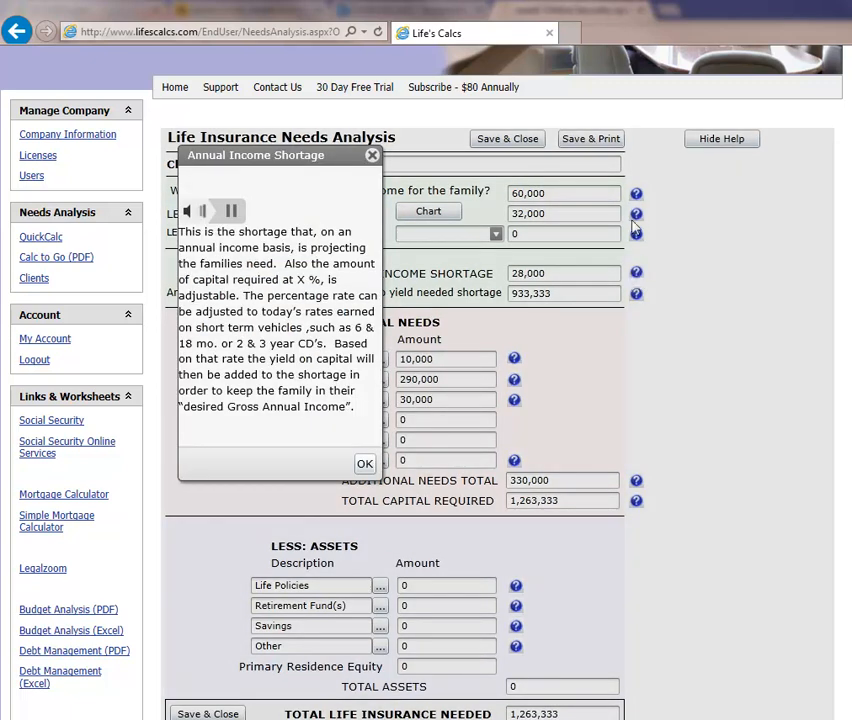
pyautogui.click(372, 156)
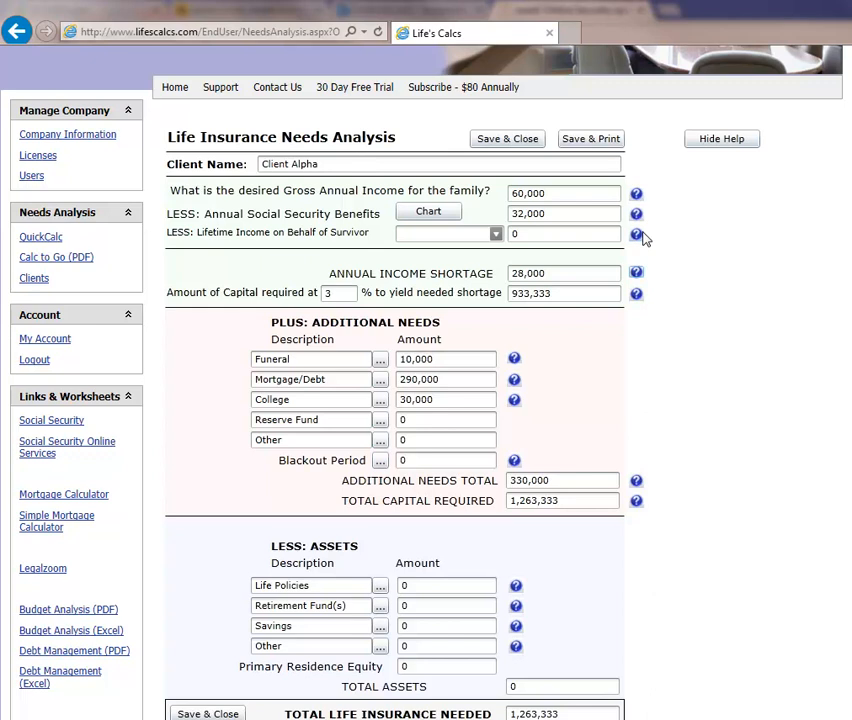
pyautogui.click(740, 140)
pyautogui.click(735, 142)
# - Enter the assets: 1,050,000 in life policies, 85,000 in retirement funds and 75,000 under Other
pyautogui.scroll(-3, 673, 448)
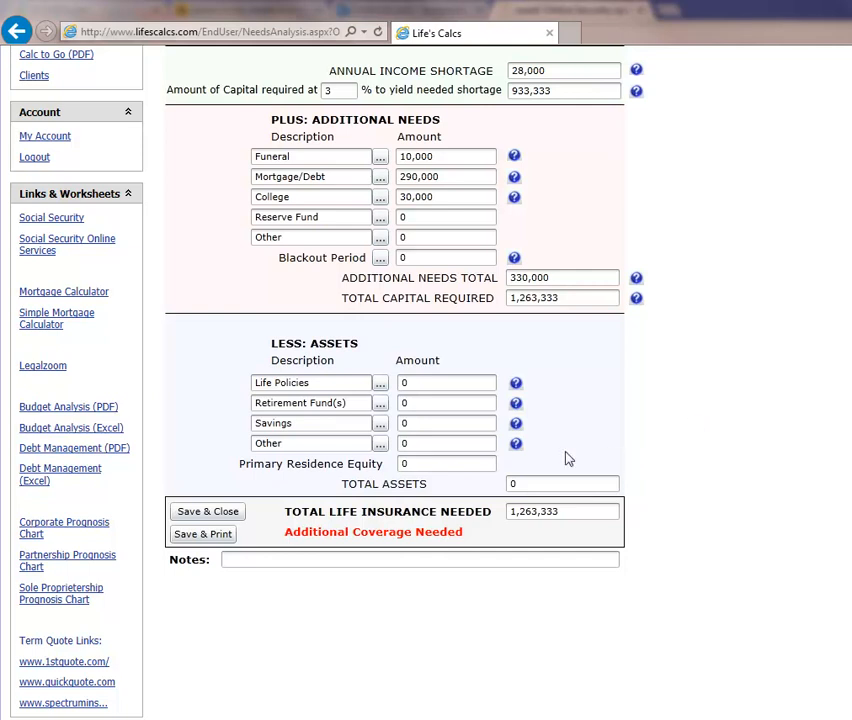
pyautogui.click(435, 384)
pyautogui.write('1,050,000')
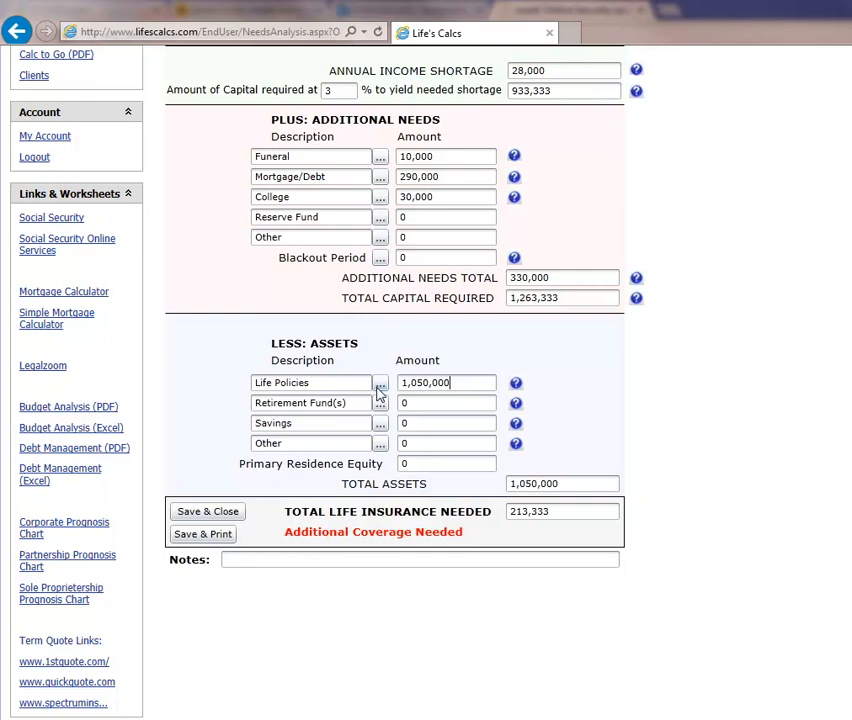
pyautogui.click(423, 405)
pyautogui.write('850000')
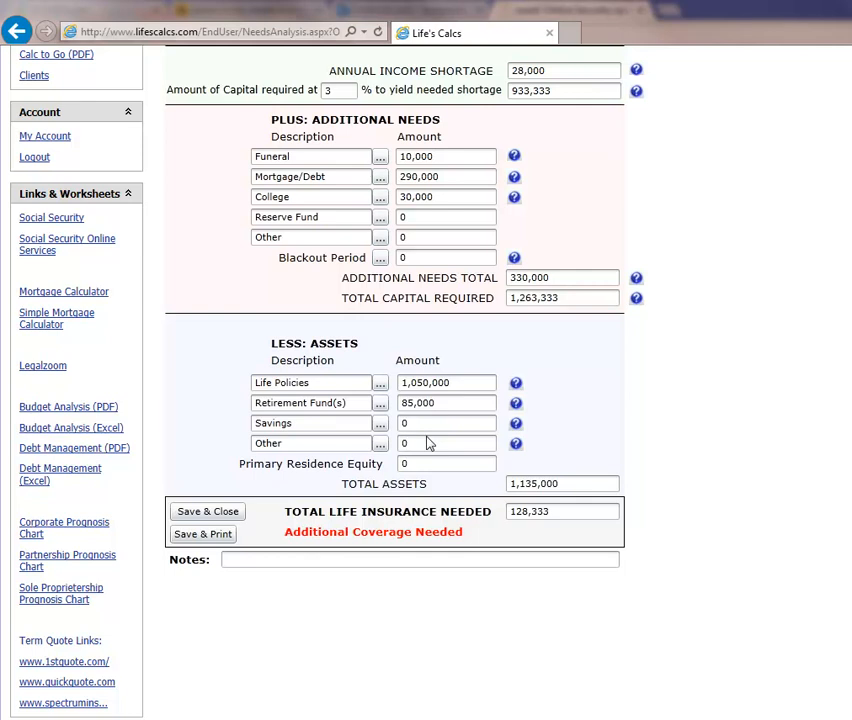
pyautogui.doubleClick(428, 443)
pyautogui.write('75,000')
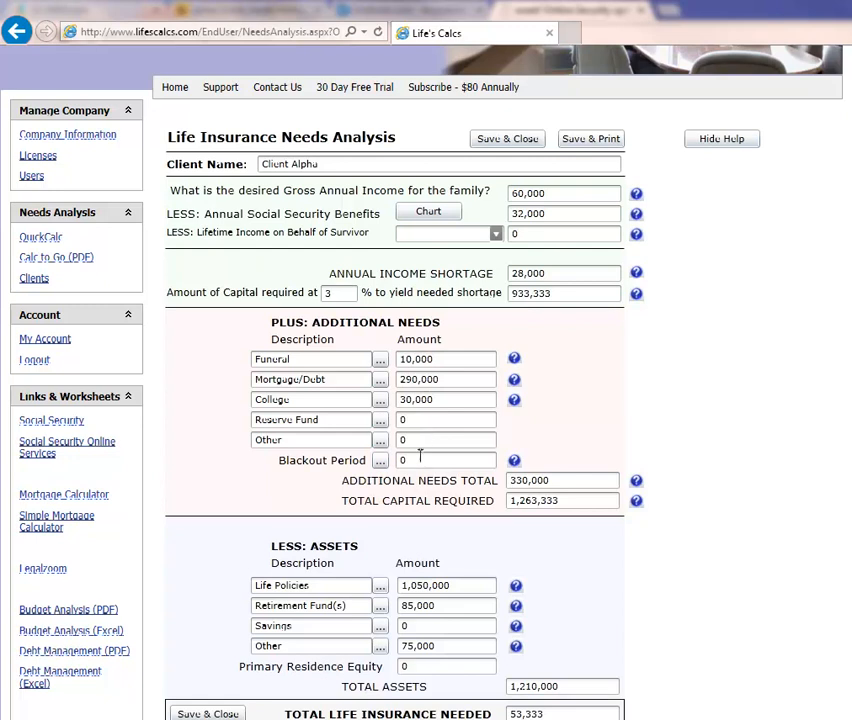
# - Calculate the Blackout Period need with a surviving spouse age of 38 and a youngest child age of 12
pyautogui.click(380, 461)
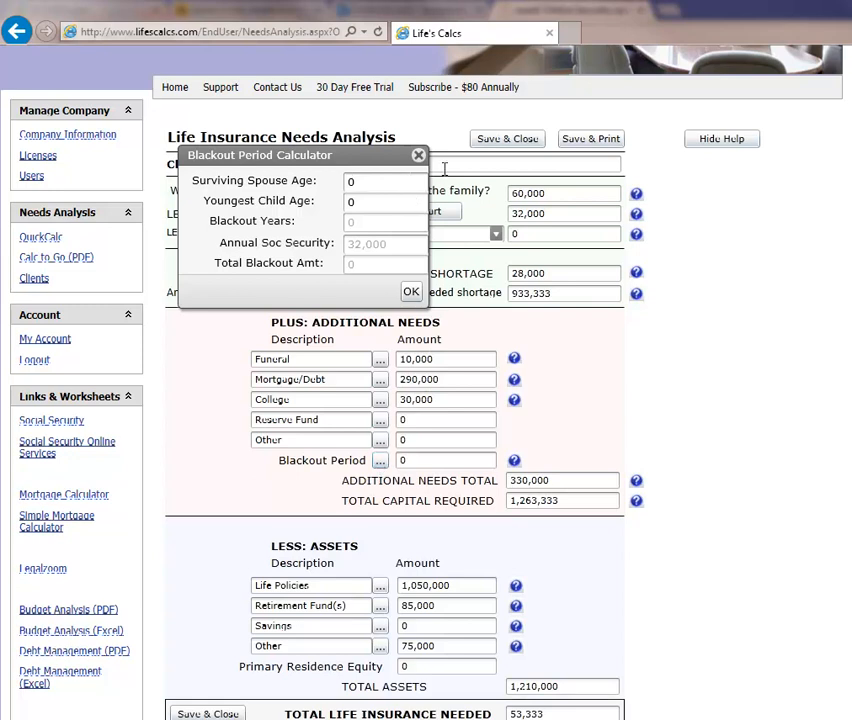
pyautogui.press('BackSpace')
pyautogui.write('38')
pyautogui.click(379, 205)
pyautogui.press('BackSpace')
pyautogui.write('12')
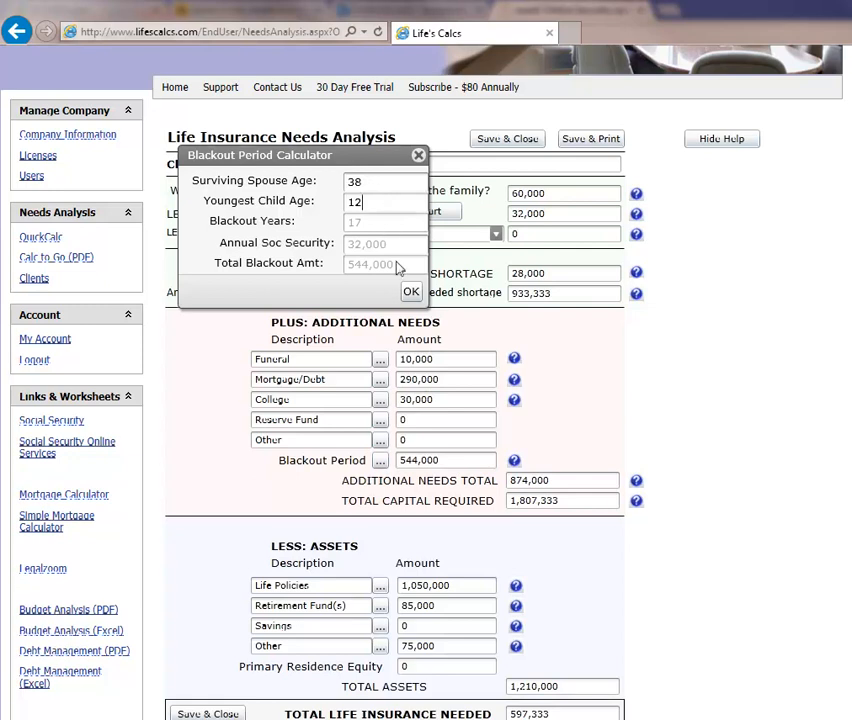
pyautogui.click(410, 292)
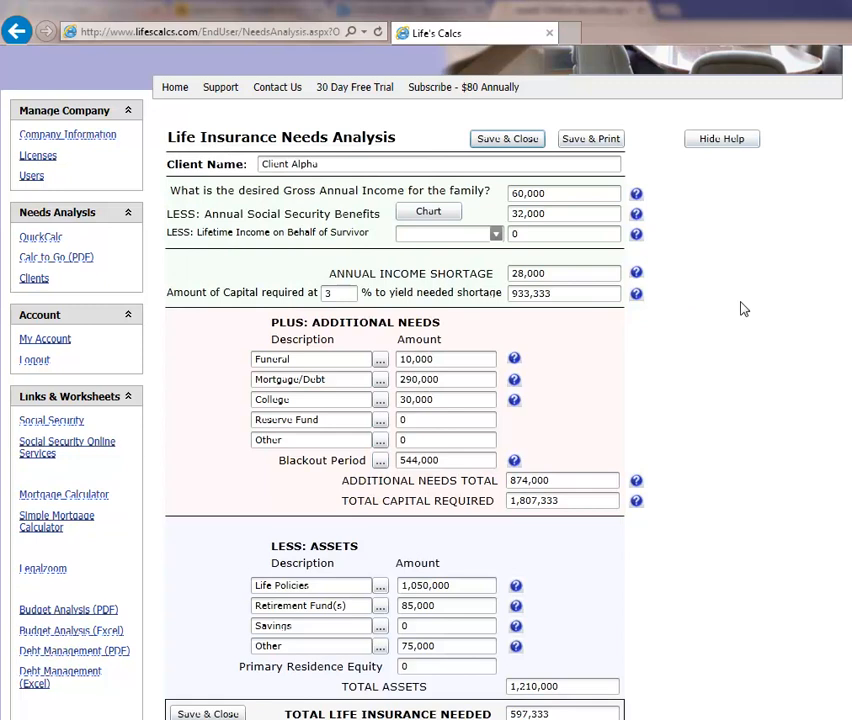
pyautogui.scroll(-1, 743, 309)
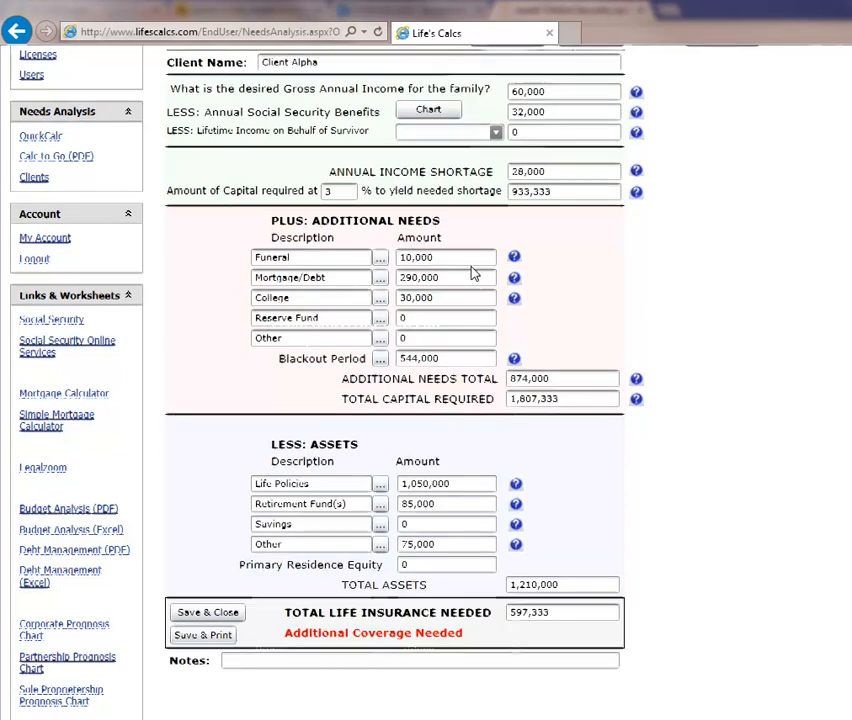
# - Review the completed life insurance needs analysis for Client Alpha, and save and close it
pyautogui.scroll(2, 474, 273)
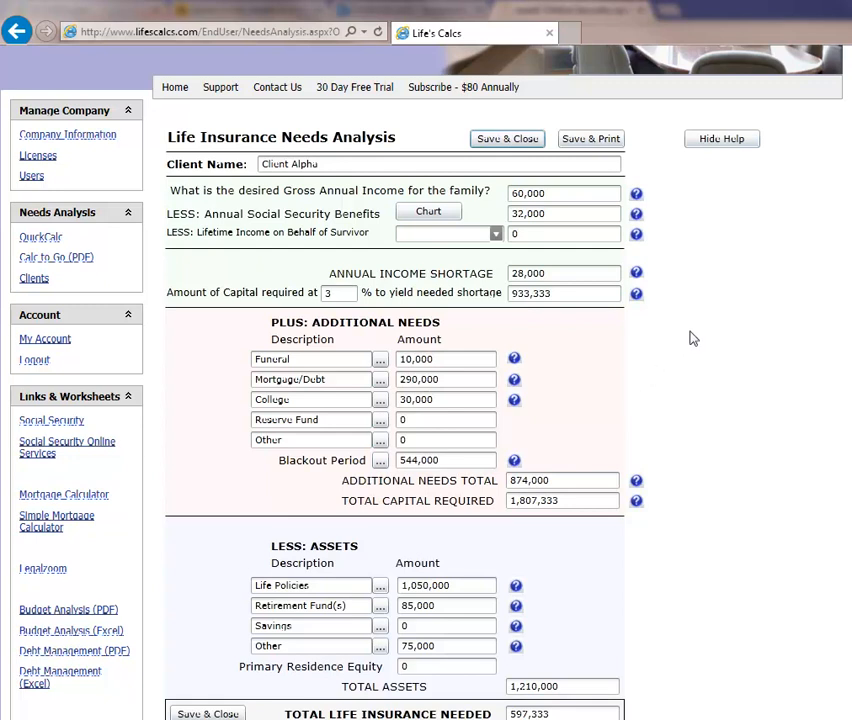
pyautogui.scroll(-1, 673, 443)
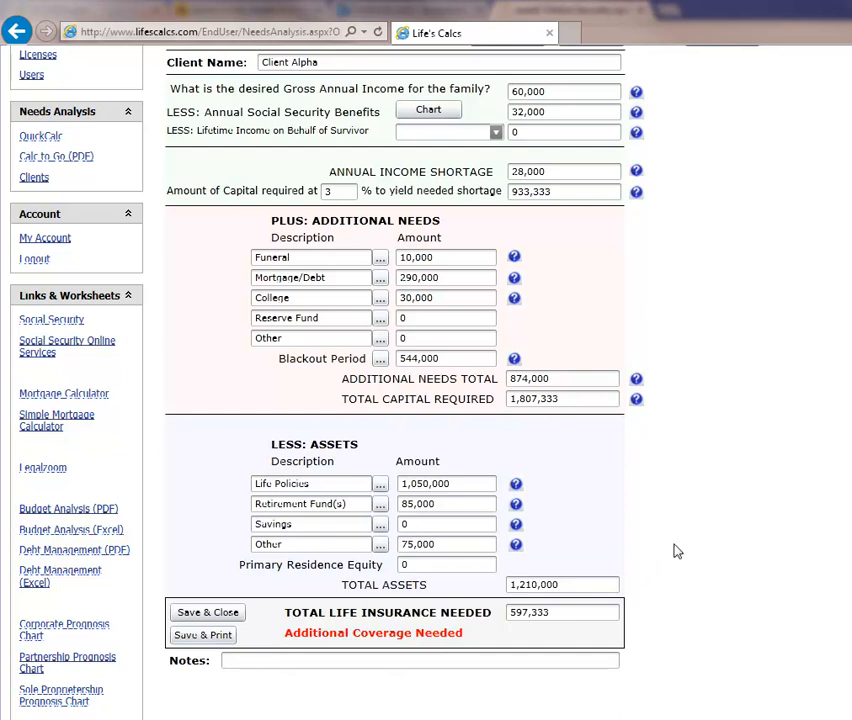
pyautogui.scroll(3, 650, 552)
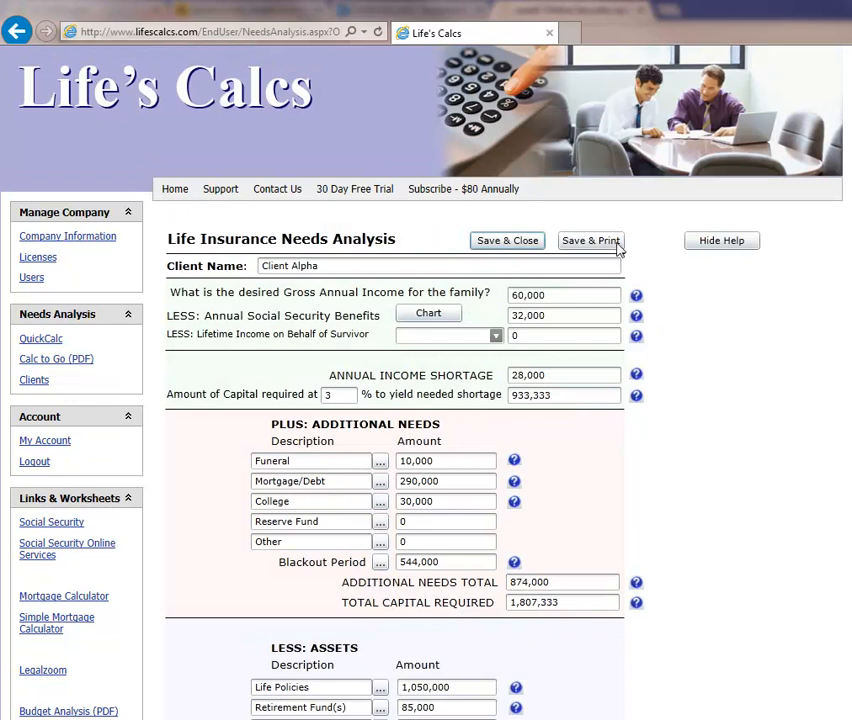
pyautogui.click(519, 244)
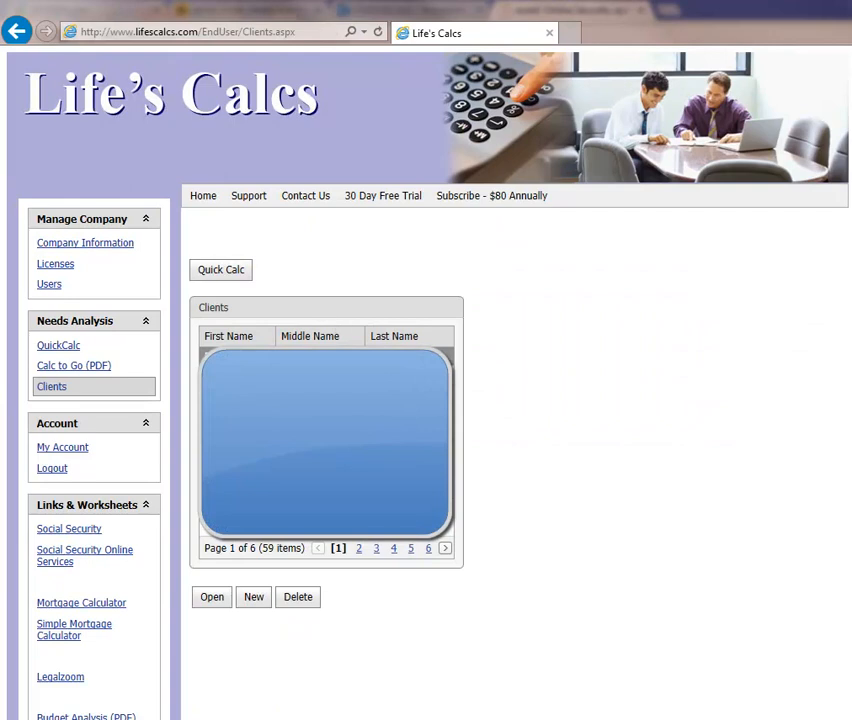
# - Open Client Alpha's saved needs analysis from page 6 of the client list and return to the client details
pyautogui.click(429, 549)
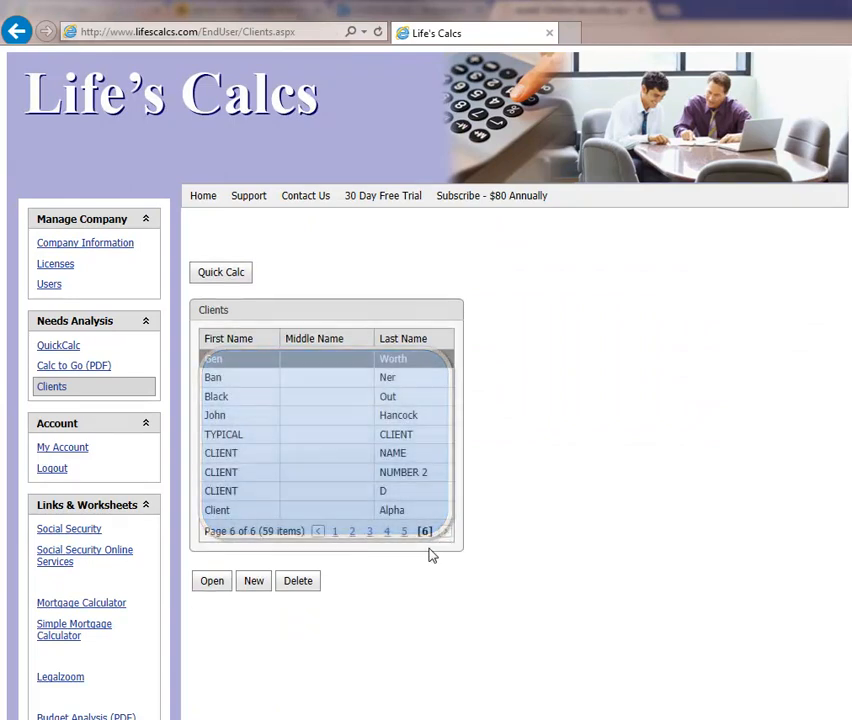
pyautogui.click(230, 512)
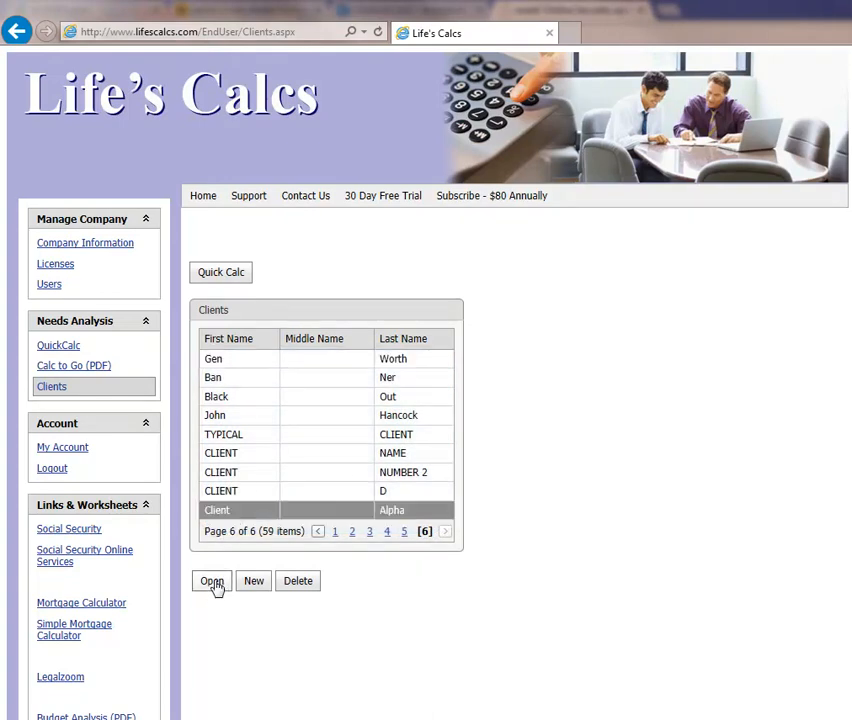
pyautogui.click(212, 581)
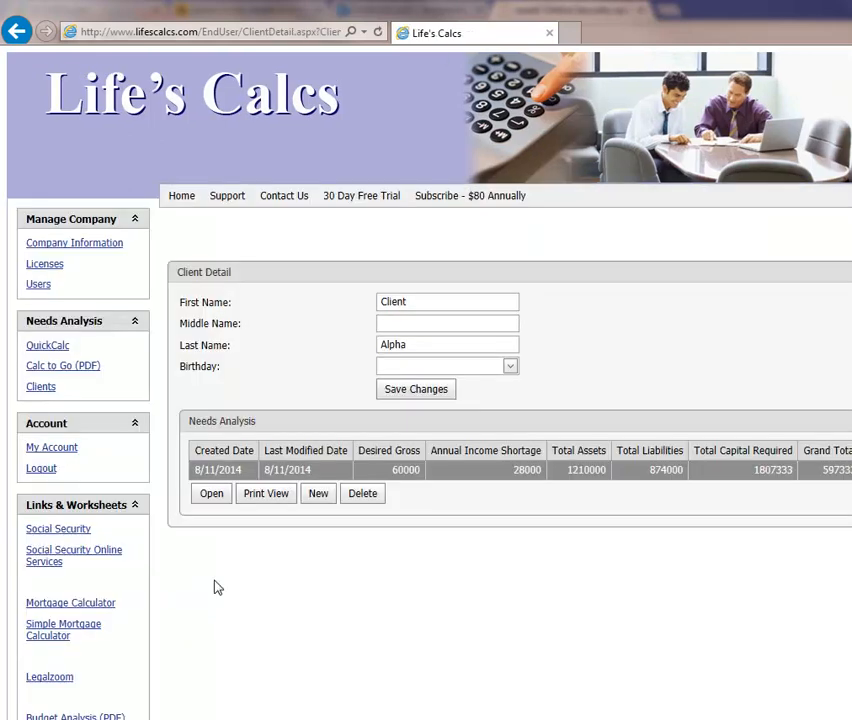
pyautogui.click(211, 494)
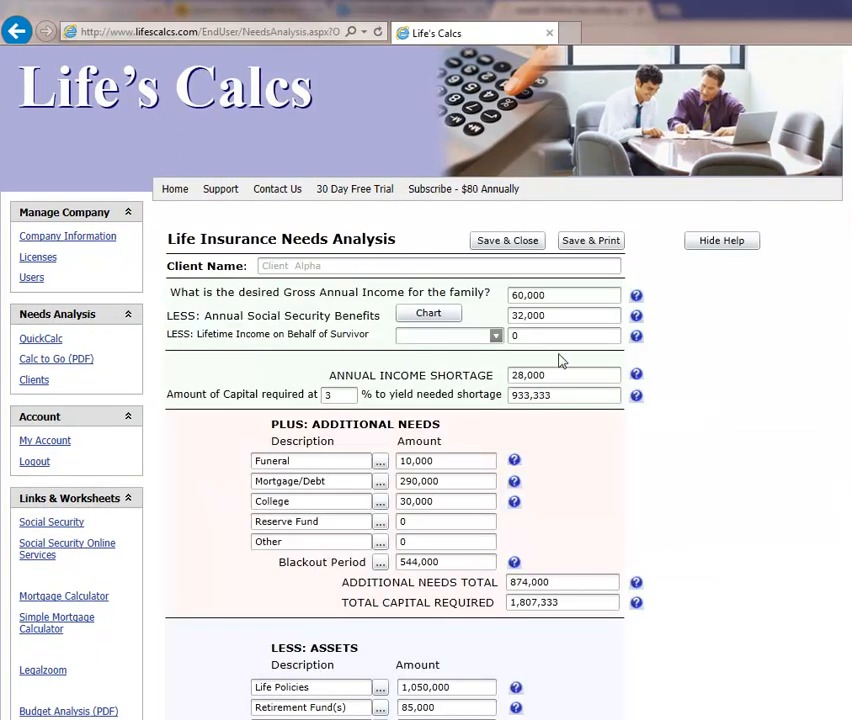
pyautogui.click(16, 33)
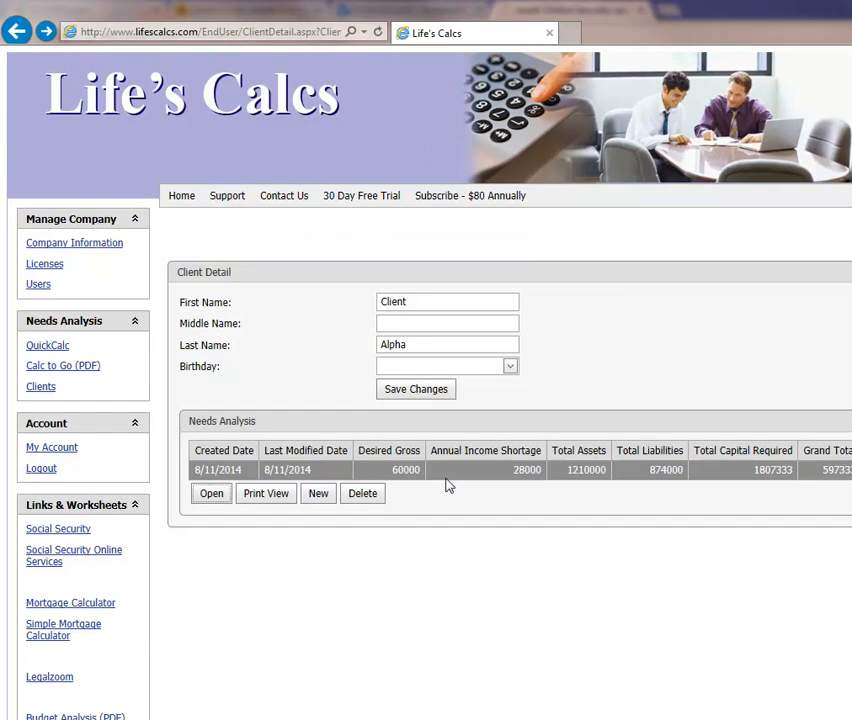
# - View the needs analysis in print view and its financial statement, and go back to the site's home page
pyautogui.click(264, 497)
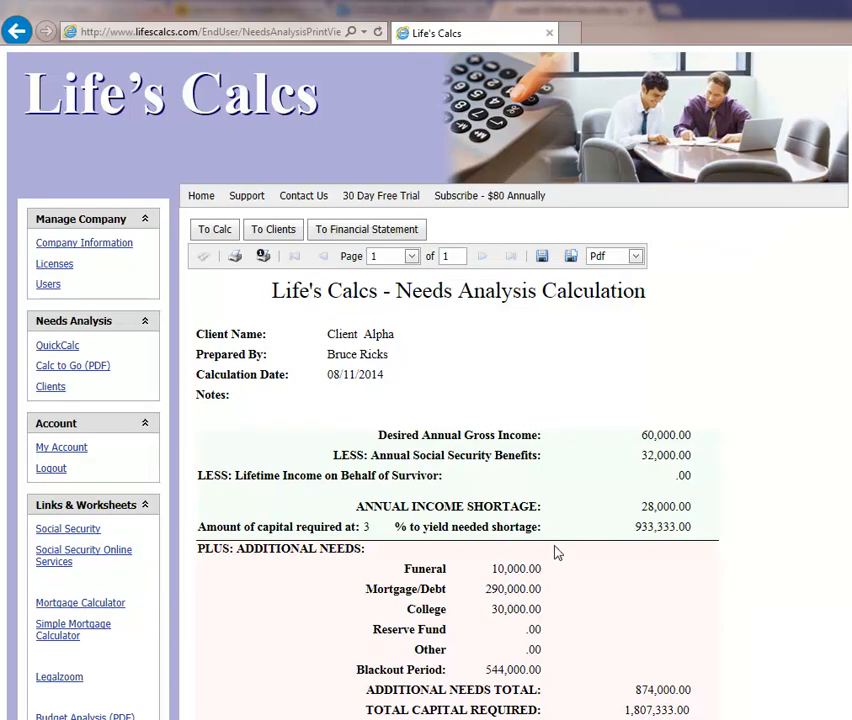
pyautogui.click(373, 230)
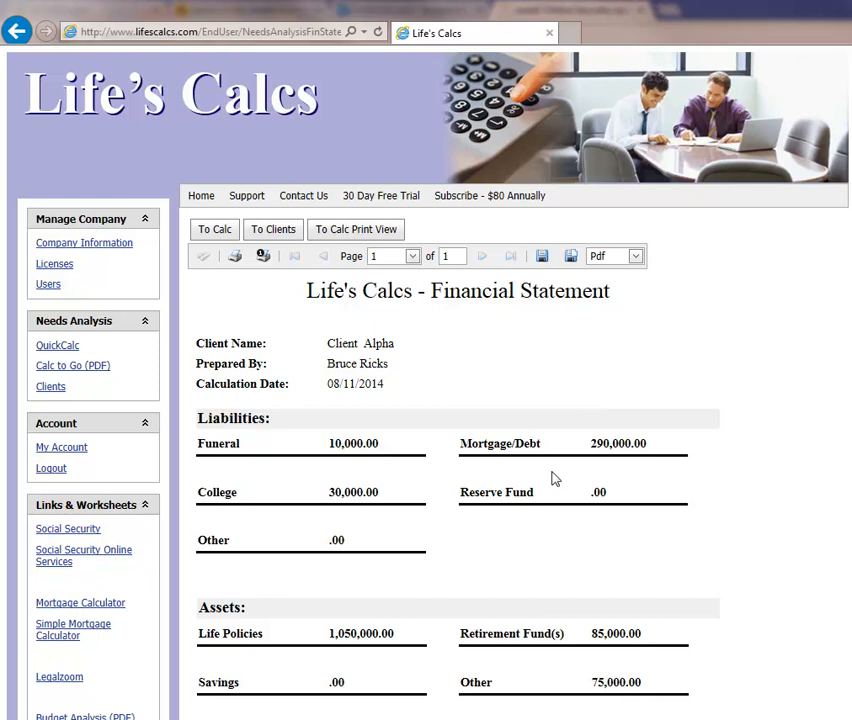
pyautogui.scroll(-2, 554, 479)
pyautogui.scroll(2, 554, 479)
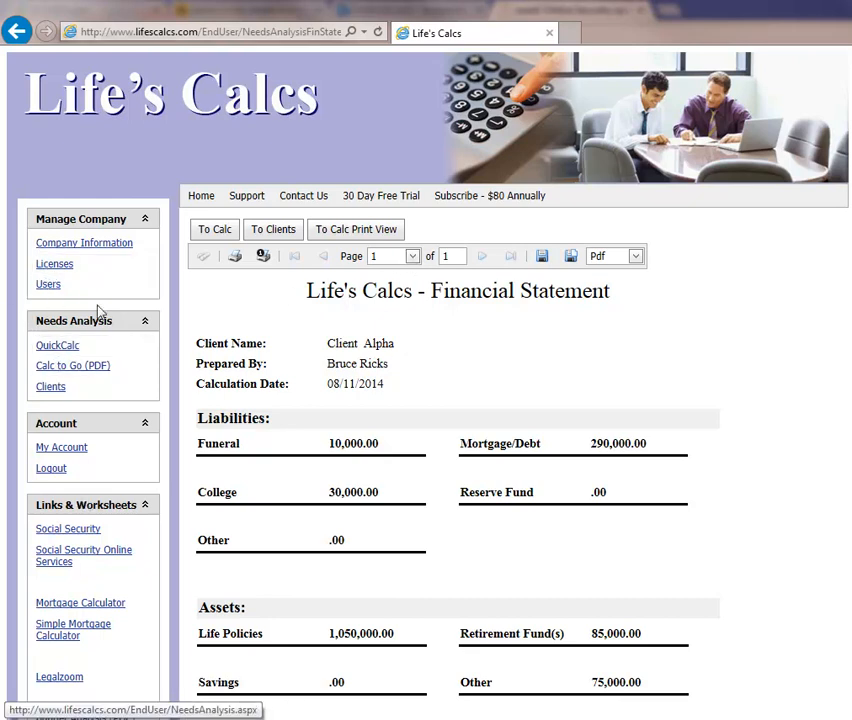
pyautogui.click(203, 197)
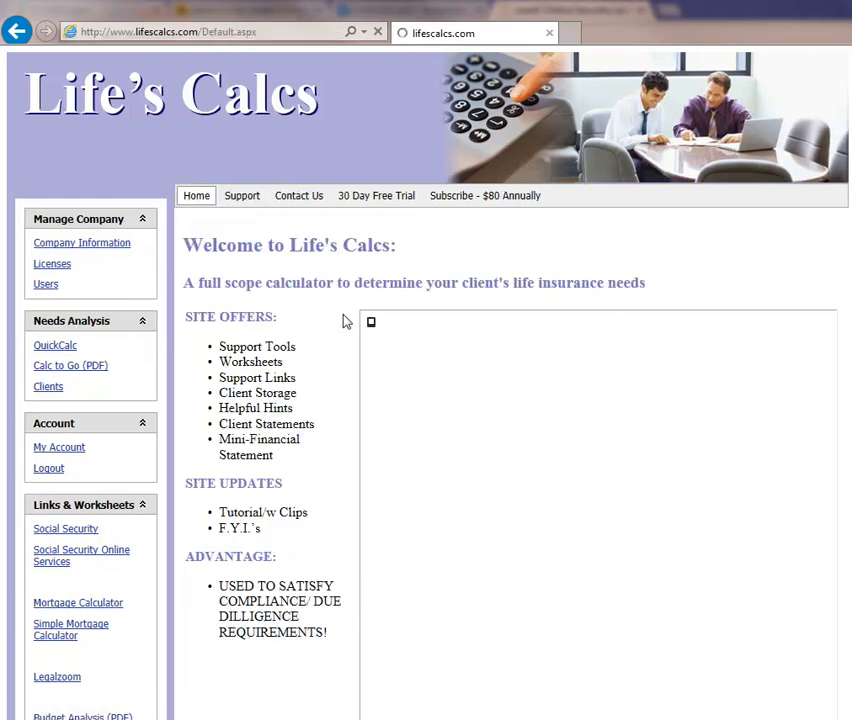